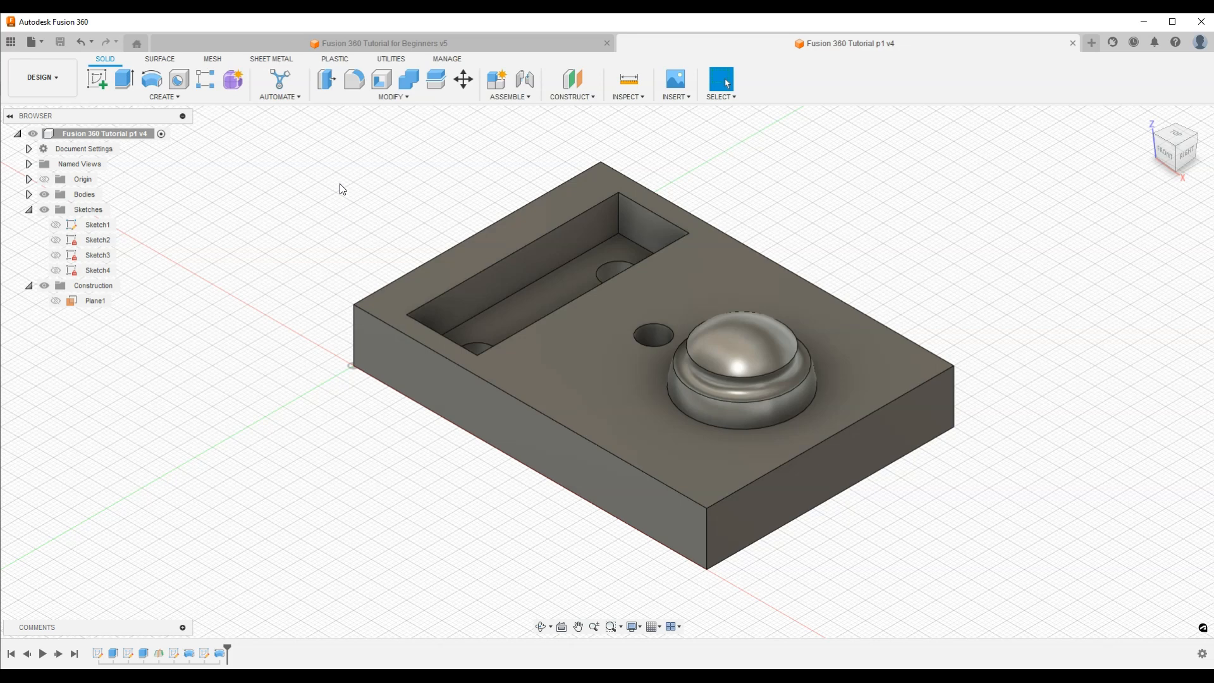
Step: Fillet the four vertical corner edges of the rectangular pocket with a 5 mm radius
left_click(621, 216)
middle_click_drag(542, 482, 577, 515, "shift")
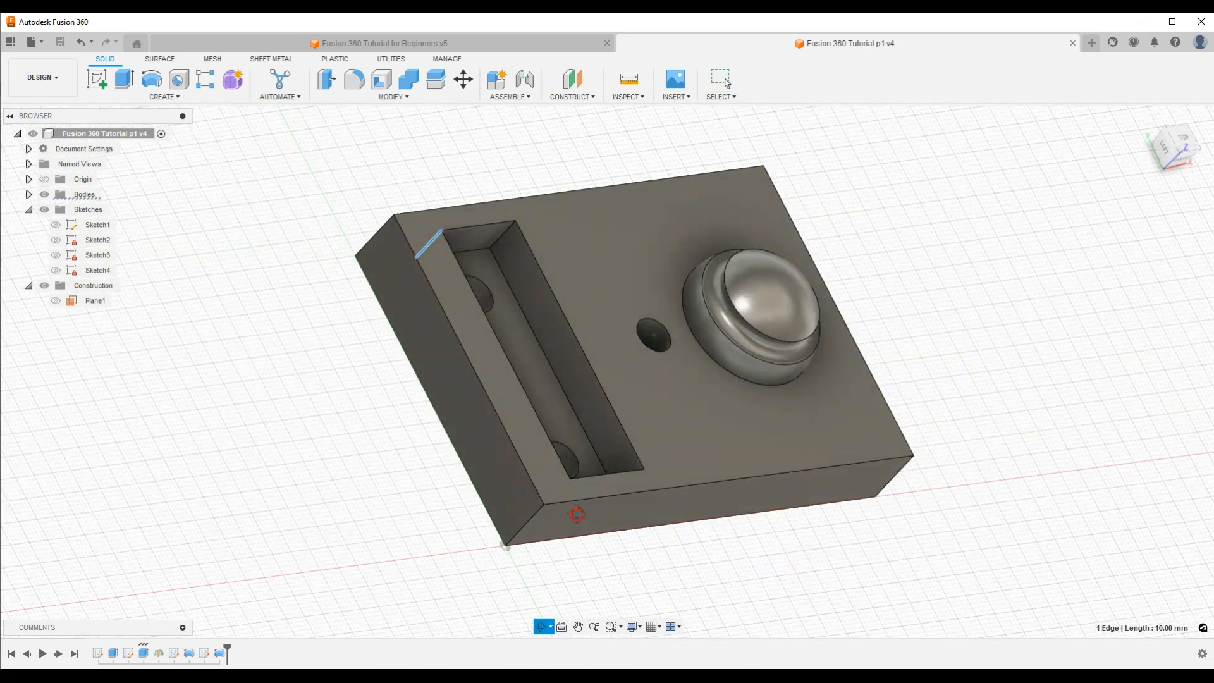
left_click(503, 237, "ctrl")
middle_click_drag(534, 272, 767, 548, "shift")
left_click(718, 469, "ctrl")
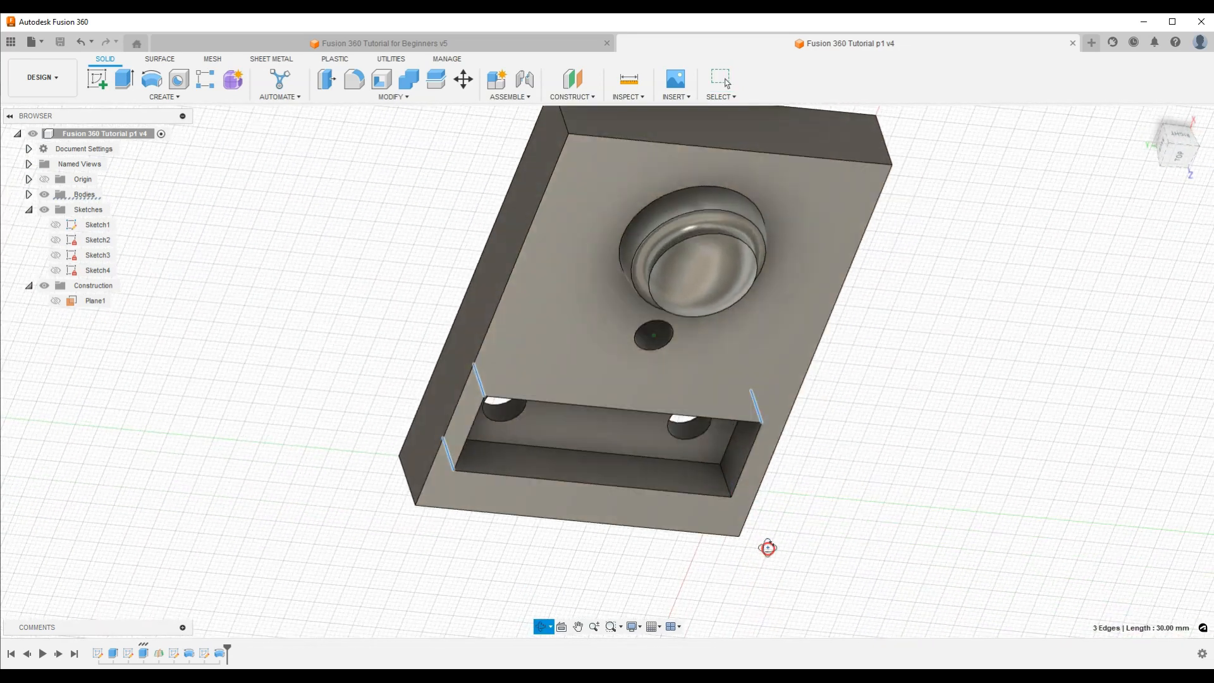
left_click(725, 484, "ctrl")
middle_click_drag(725, 484, 803, 515, "shift")
middle_click_drag(631, 424, 670, 473, "shift")
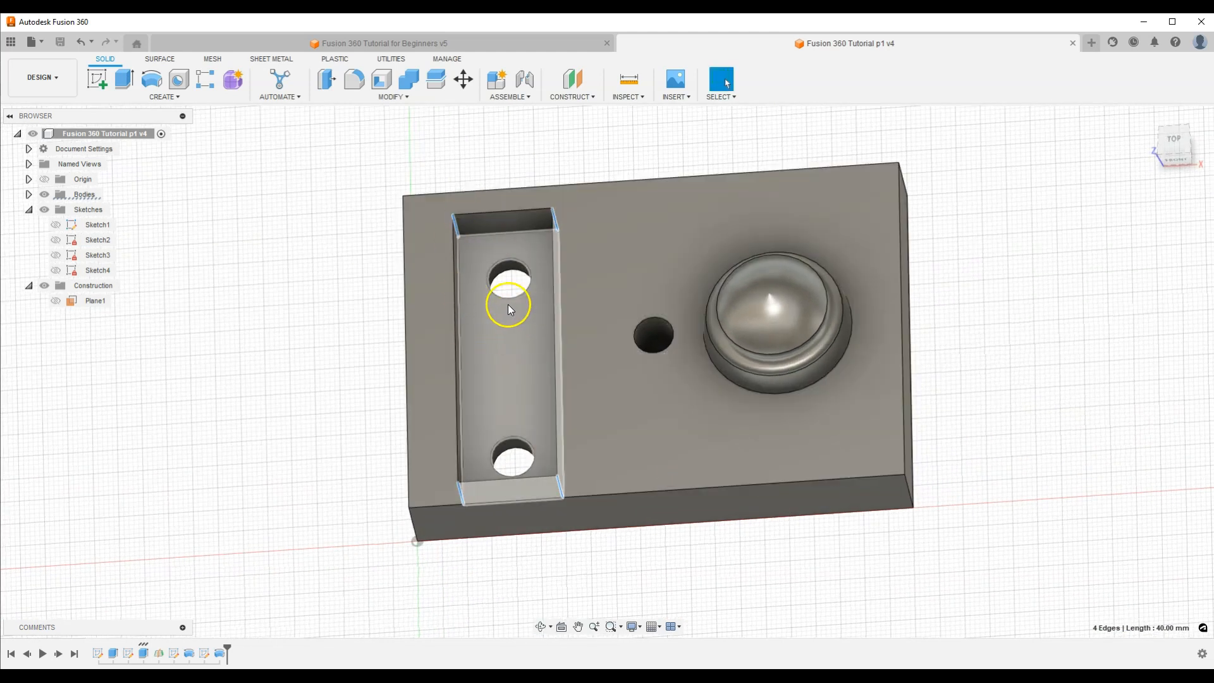
left_click(354, 79)
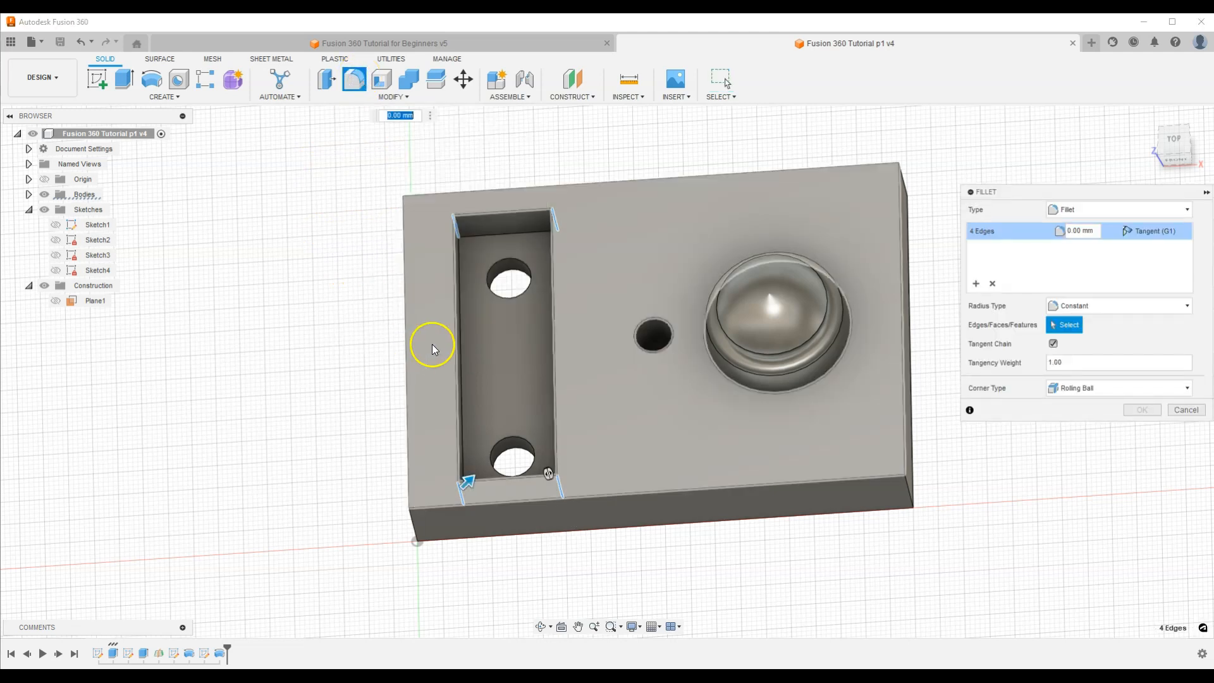
mouse_move(467, 482)
left_mouse_down()
mouse_move(475, 463)
mouse_move(478, 478)
left_mouse_up()
left_click_drag(1080, 230, 1064, 238)
key("Return")
left_click(1072, 232)
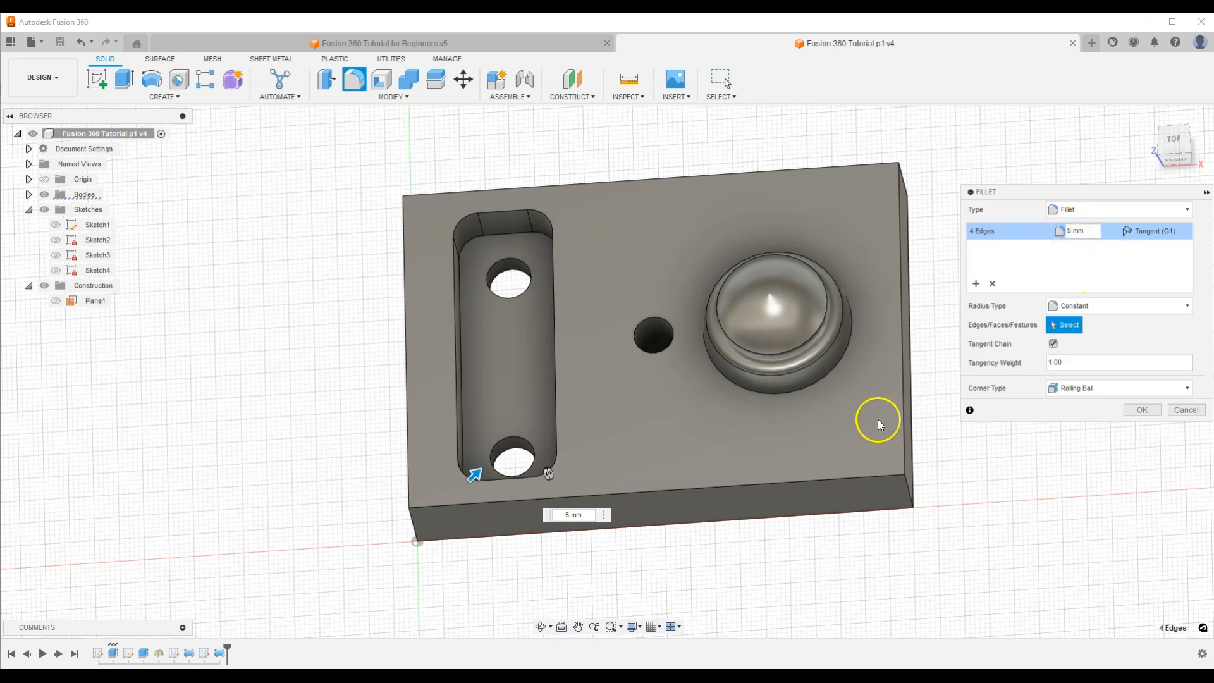
left_click(1141, 410)
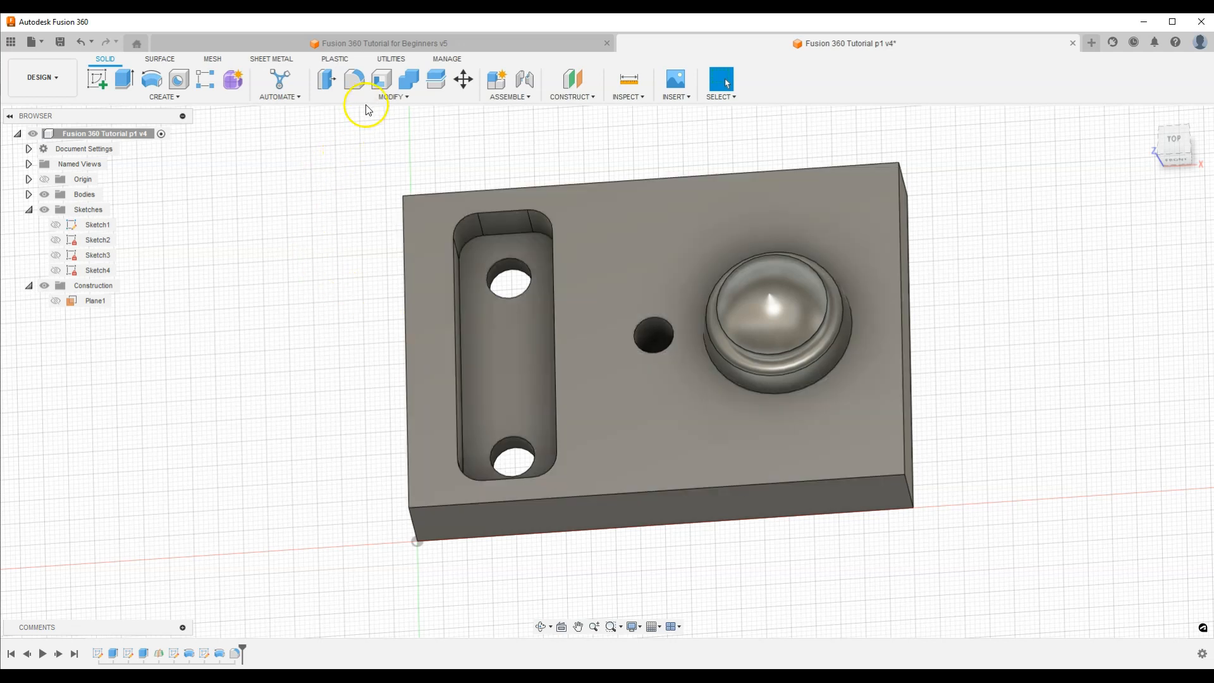
Step: Fillet the three circular edges of the domed boss, including its base edge, with a 1 mm radius
left_click(354, 82)
middle_click_drag(813, 439, 816, 393, "shift")
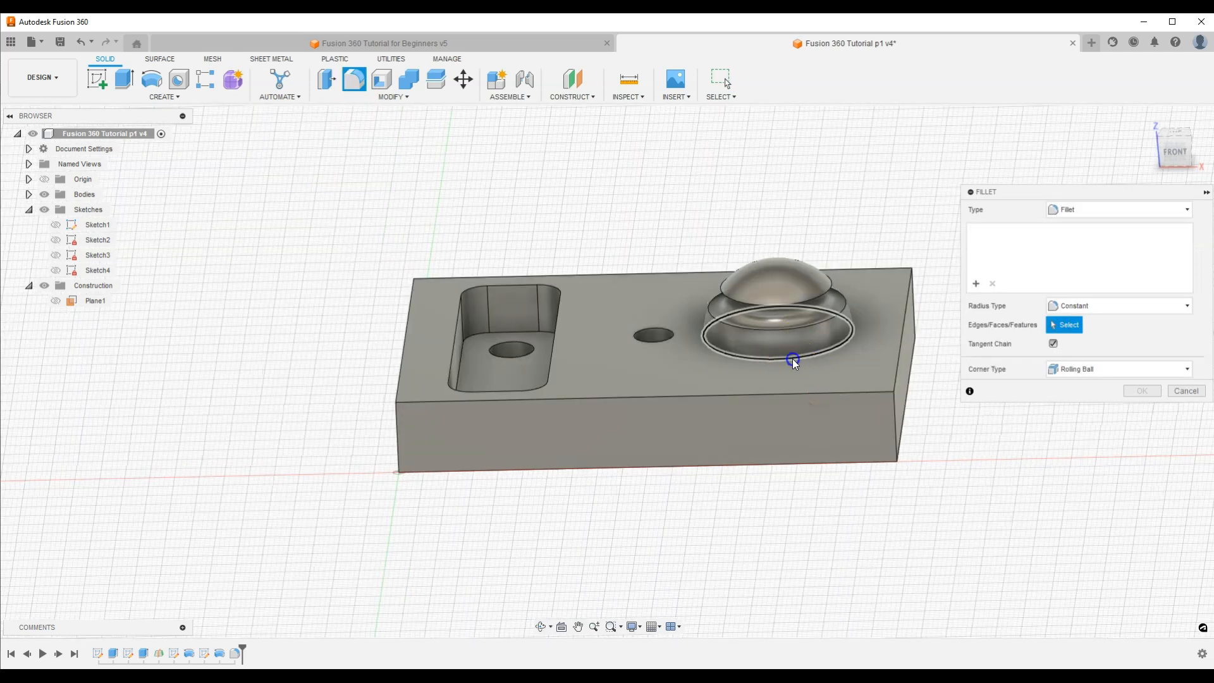
left_click(791, 358)
left_click(776, 330)
left_click(760, 304)
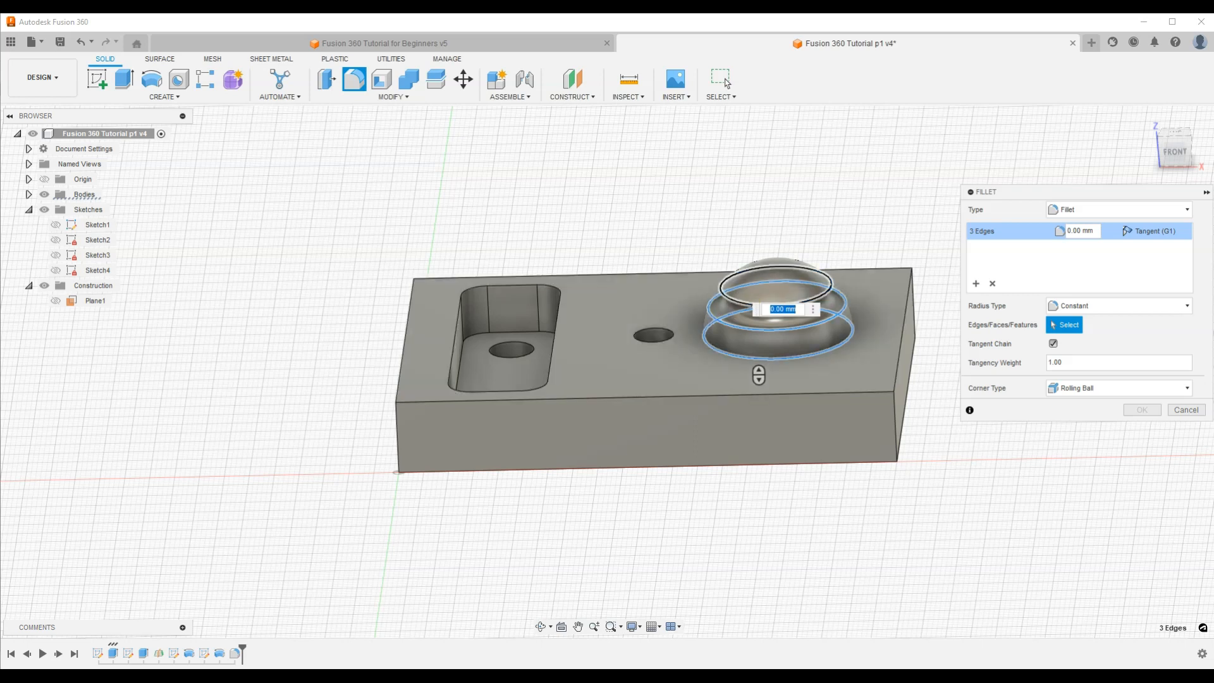
left_click(1069, 231)
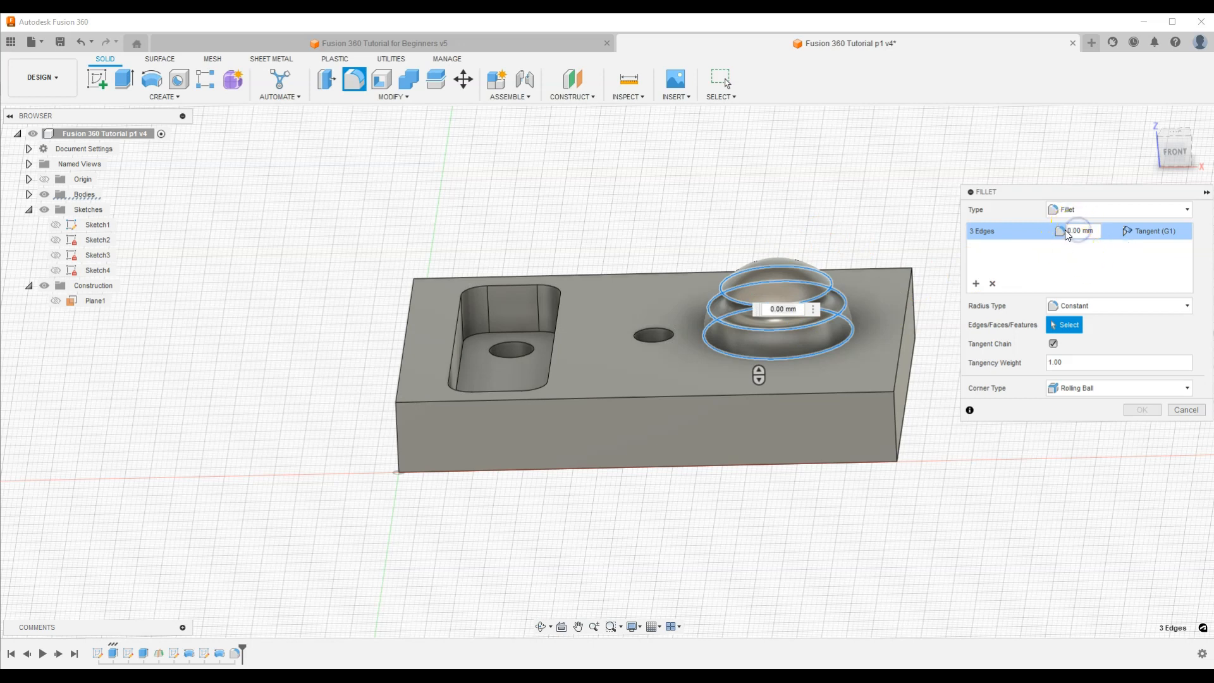
type("1")
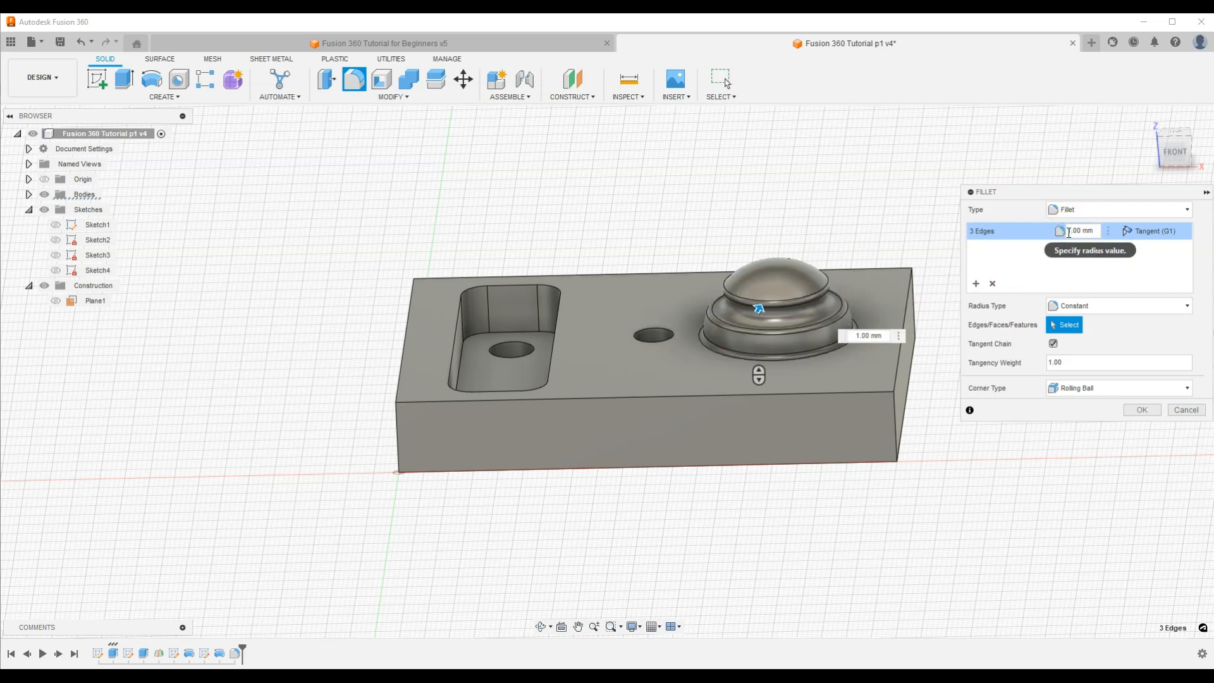
left_click(1140, 409)
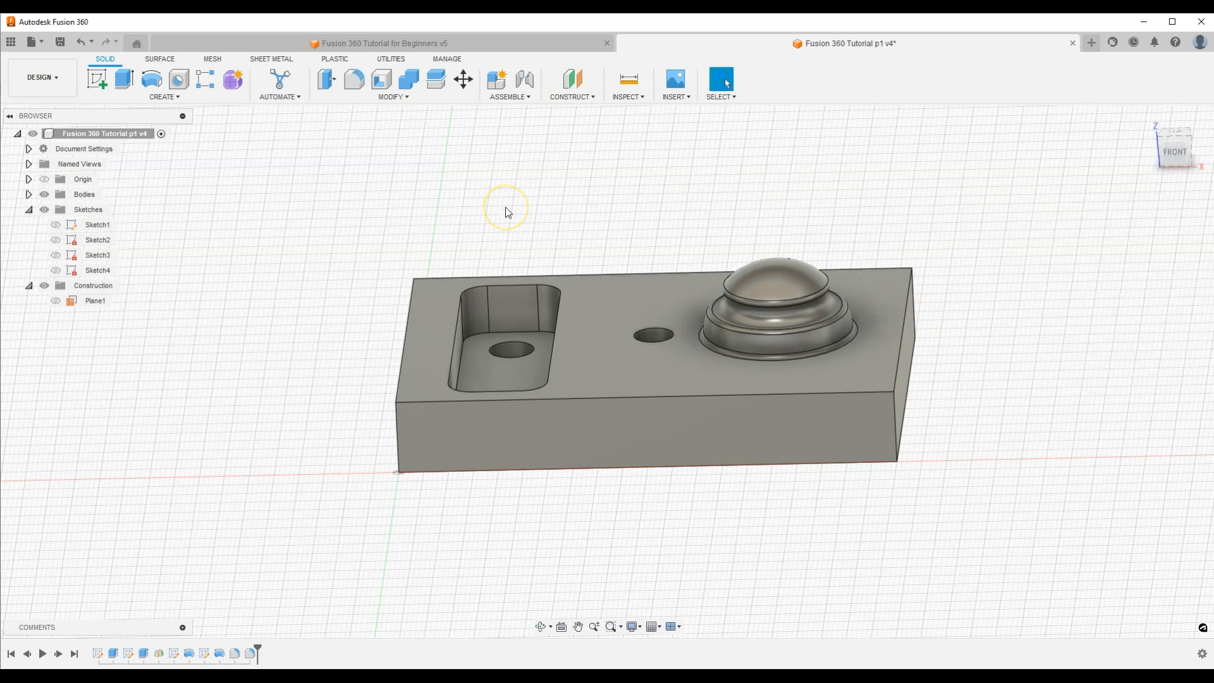
Step: Chamfer the block's two front vertical corner edges with an equal distance of 5 mm
middle_click_drag(588, 184, 588, 227, "shift")
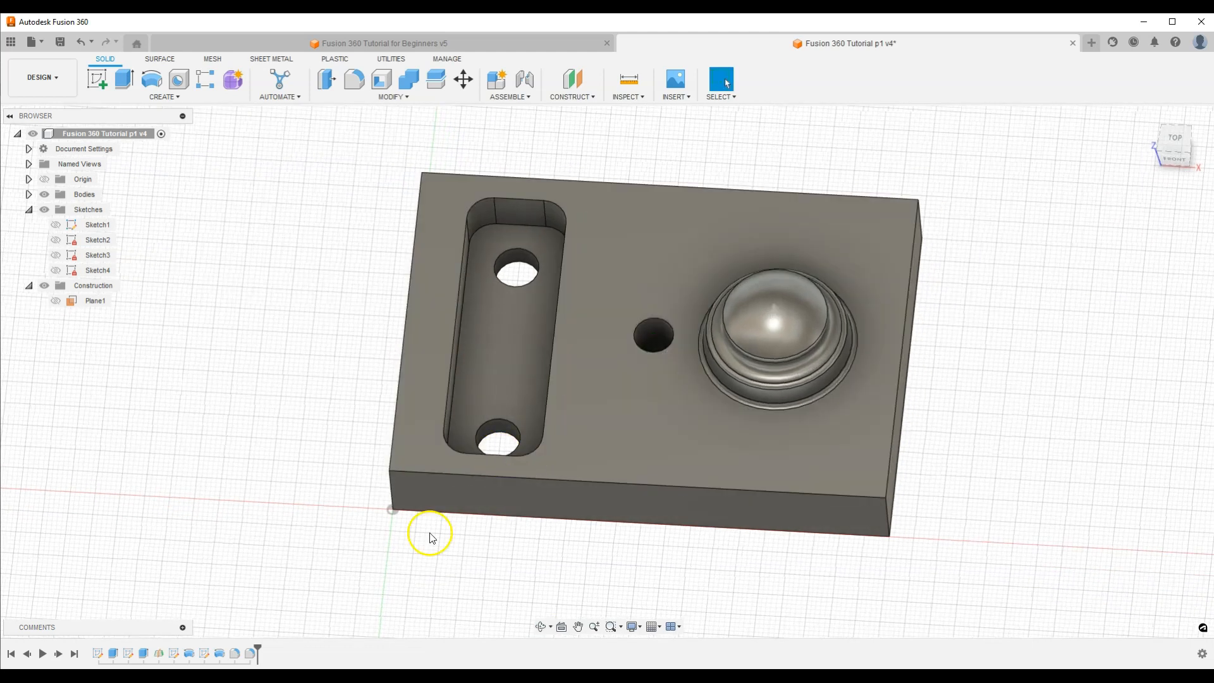
left_click(392, 487)
left_click(885, 511, "ctrl")
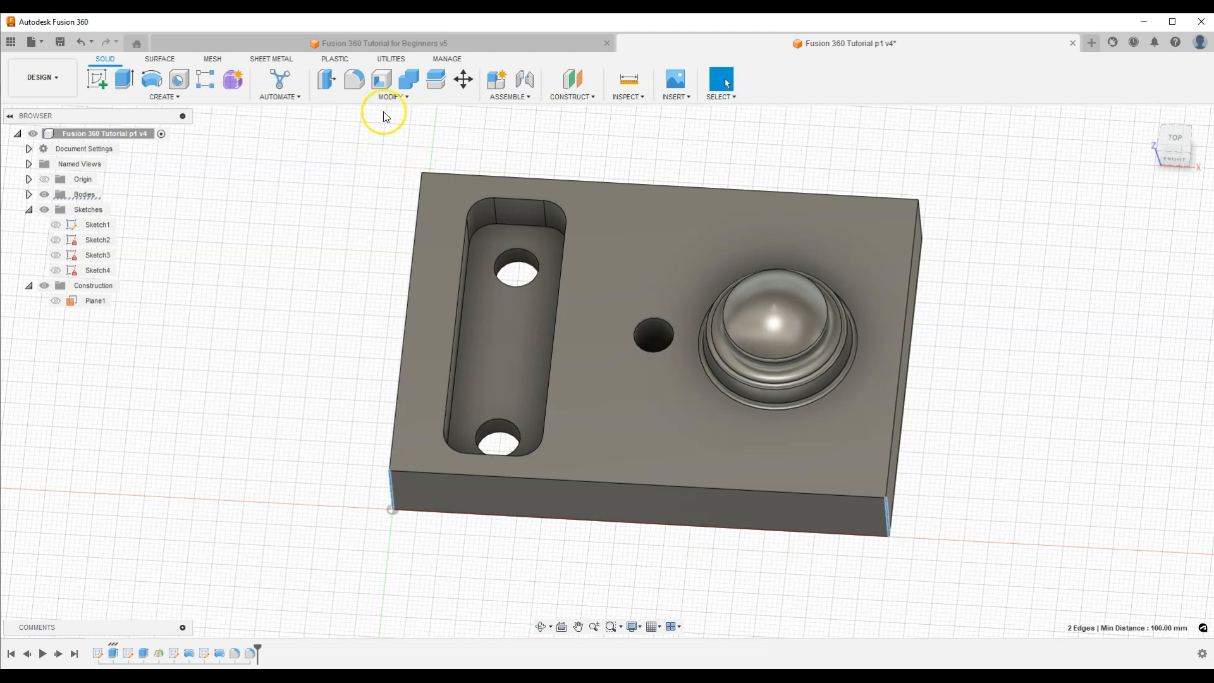
left_click(391, 97)
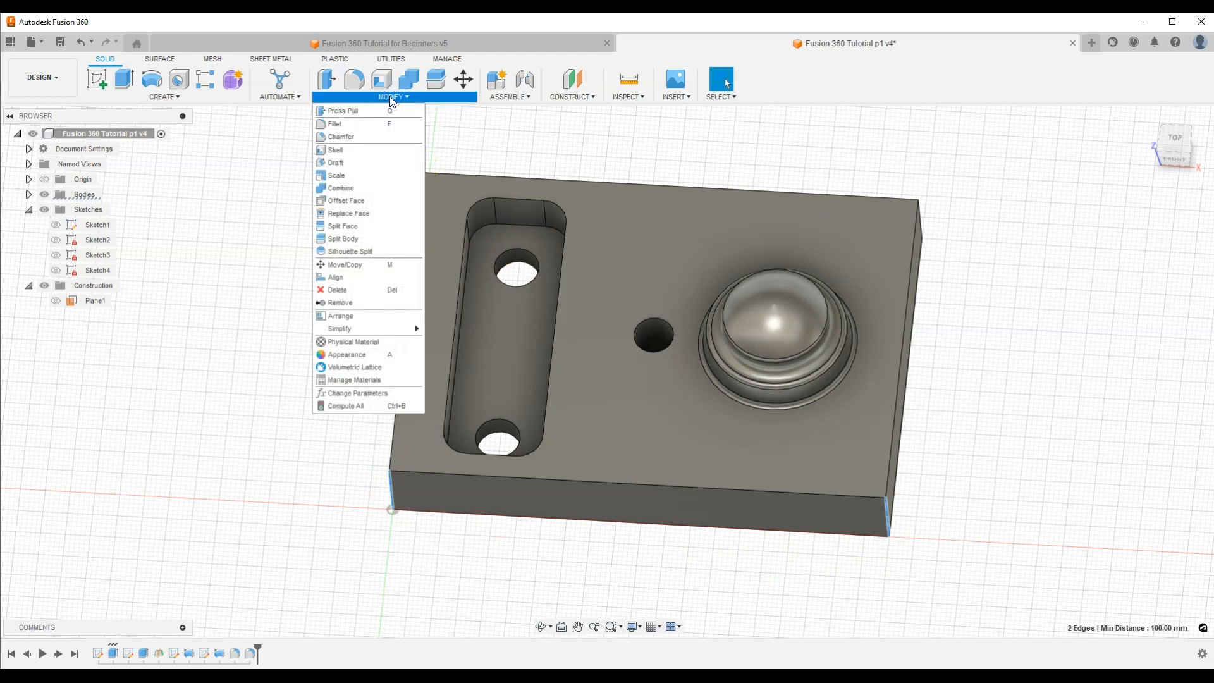
left_click(366, 136)
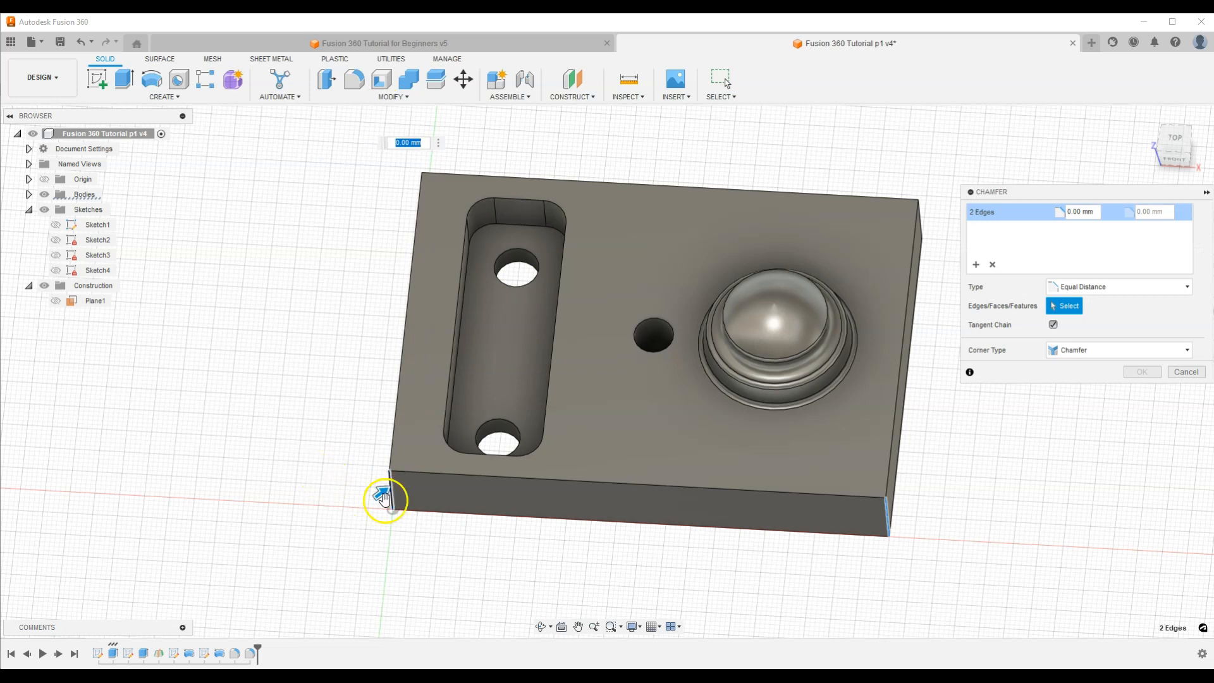
left_click_drag(382, 494, 395, 490)
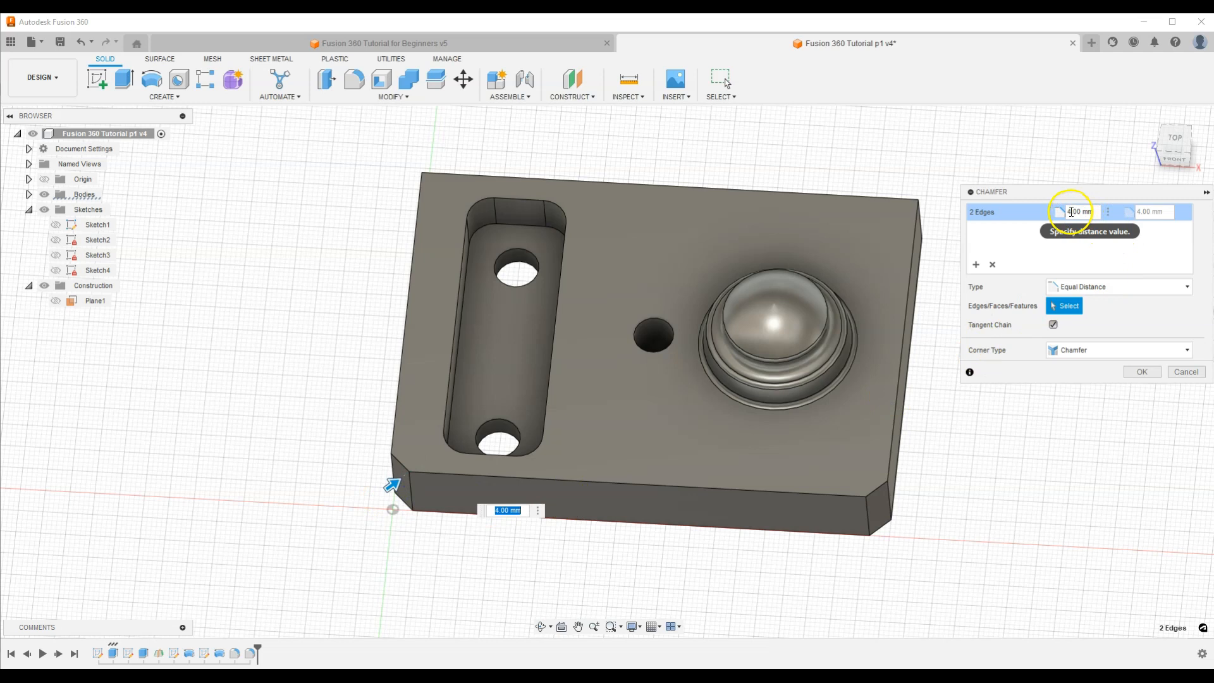
left_click(1070, 211)
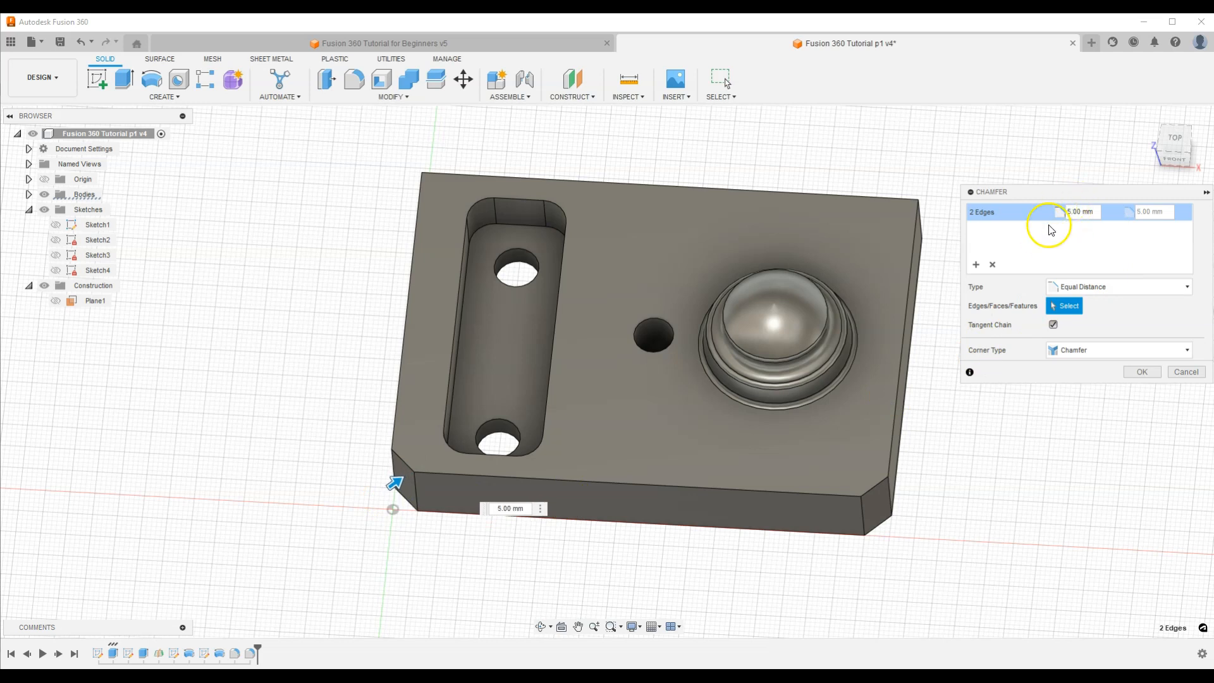
left_click(1142, 372)
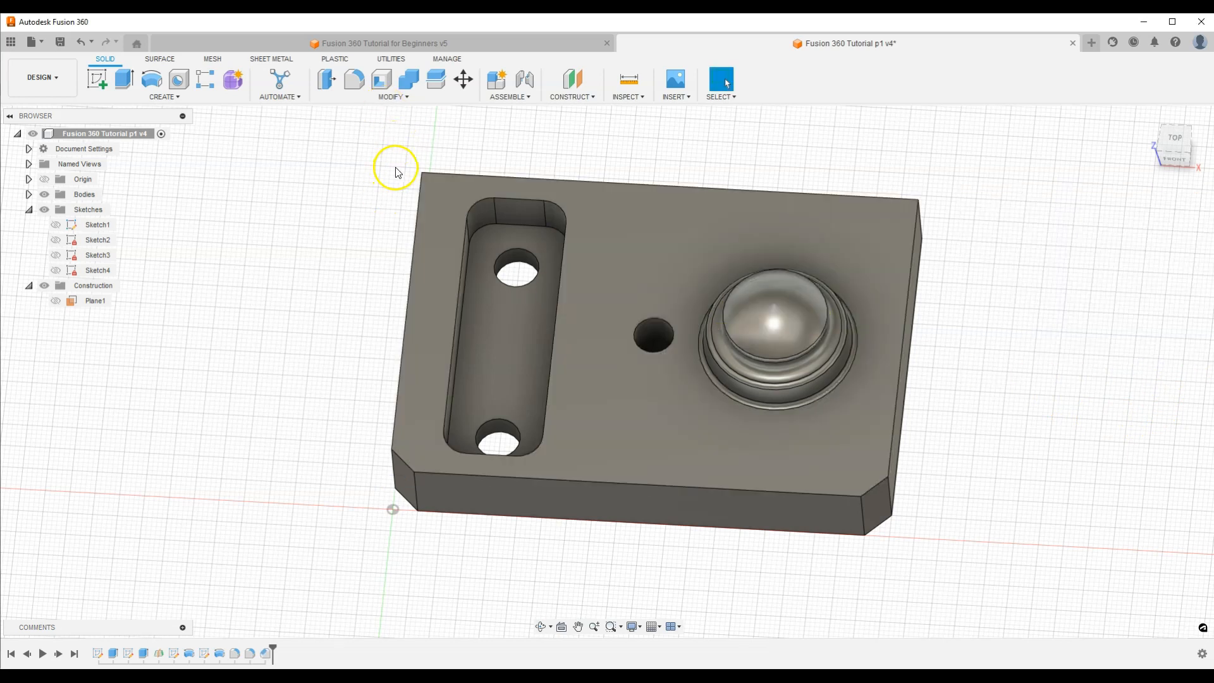
Step: Chamfer the block's two rear vertical corner edges with an equal distance of 7 mm
left_click(383, 100)
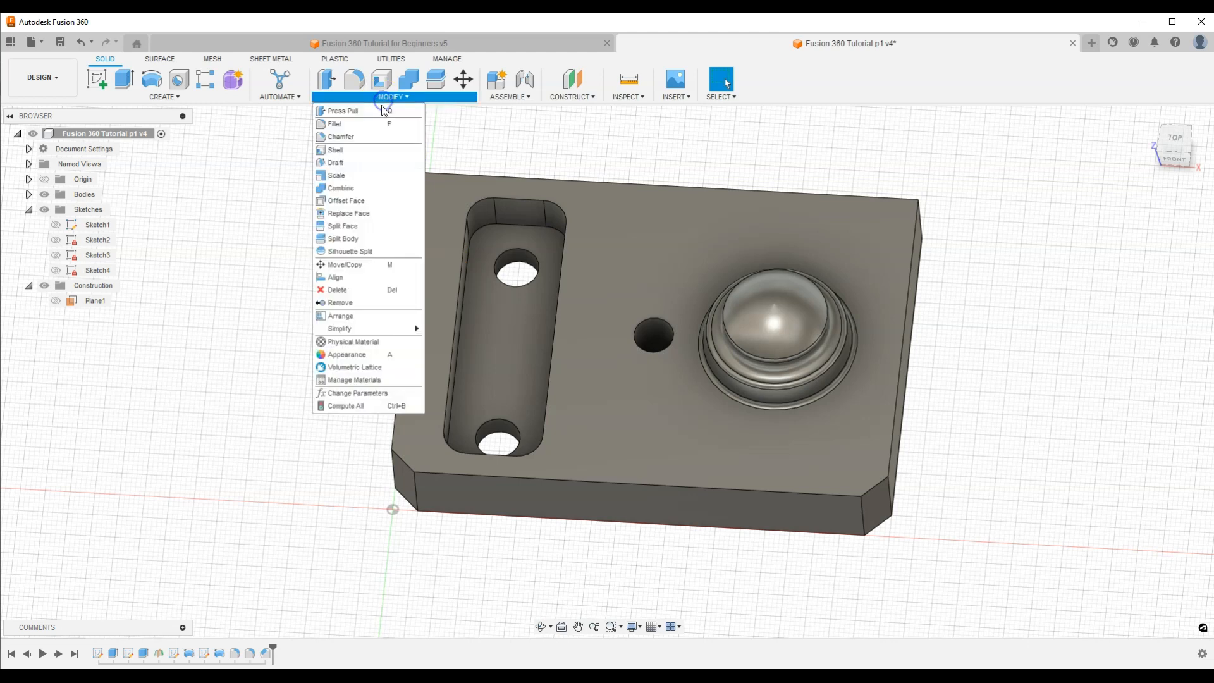
left_click(364, 138)
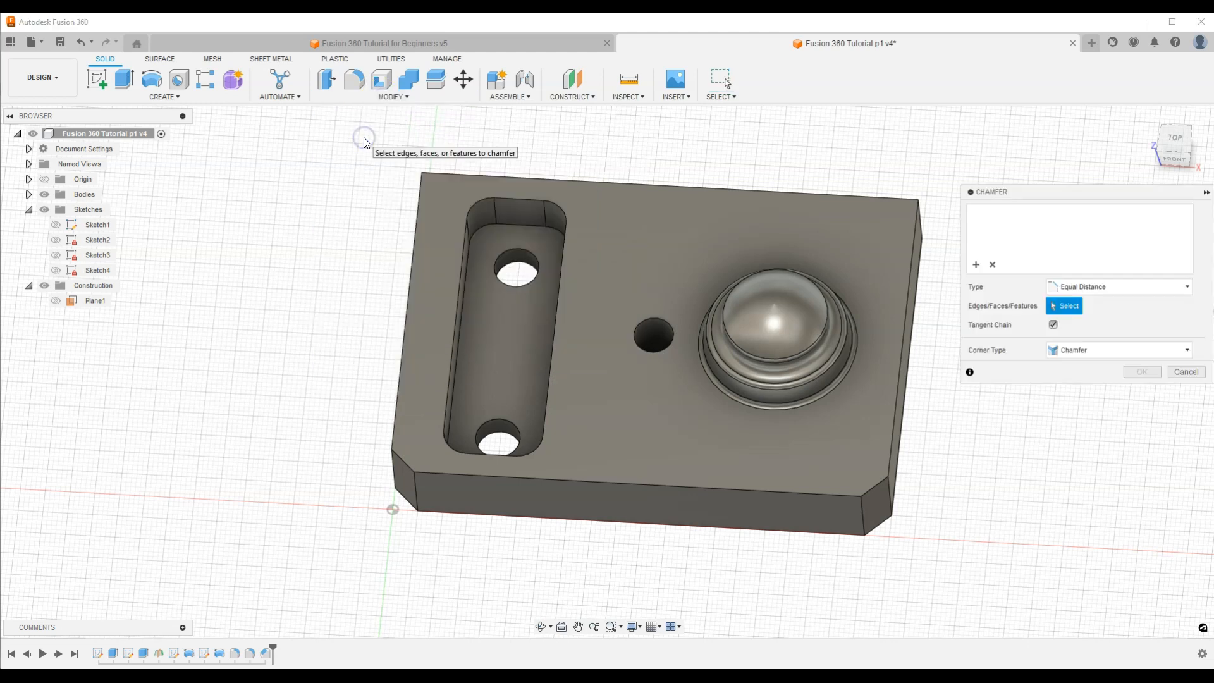
middle_click_drag(347, 189, 399, 216, "shift")
left_click(475, 256)
middle_click_drag(475, 256, 432, 261, "shift")
left_click(916, 184)
middle_click_drag(672, 213, 709, 264, "shift")
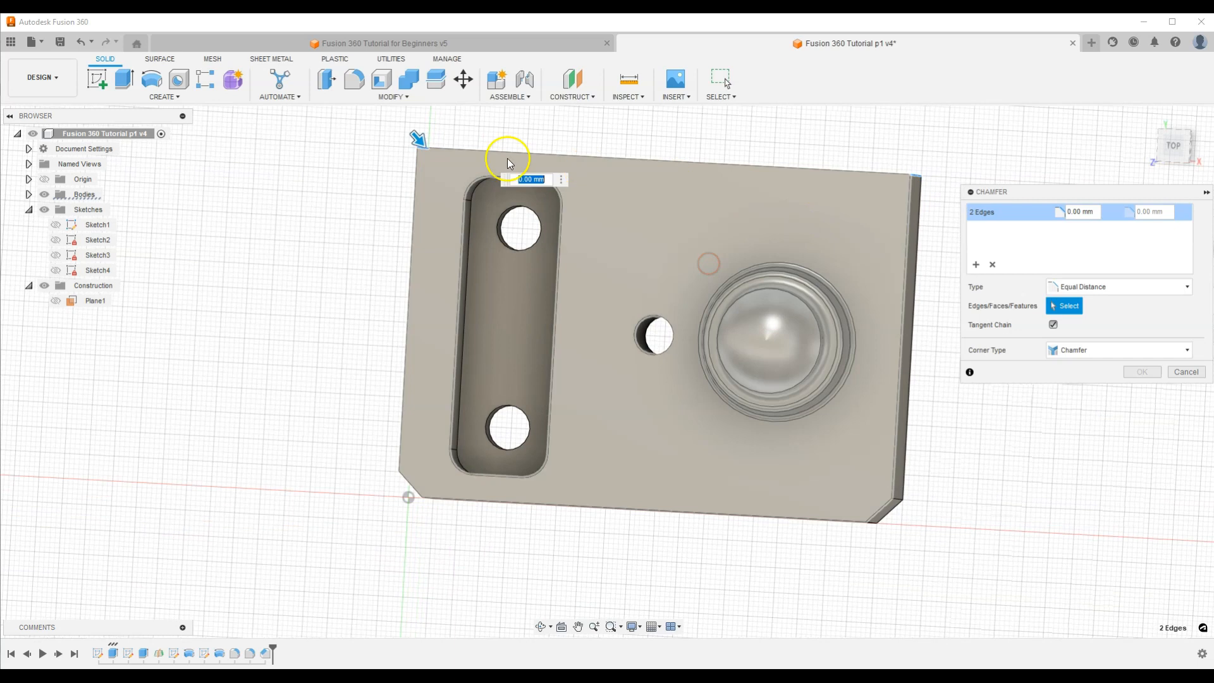
left_click_drag(422, 139, 437, 178)
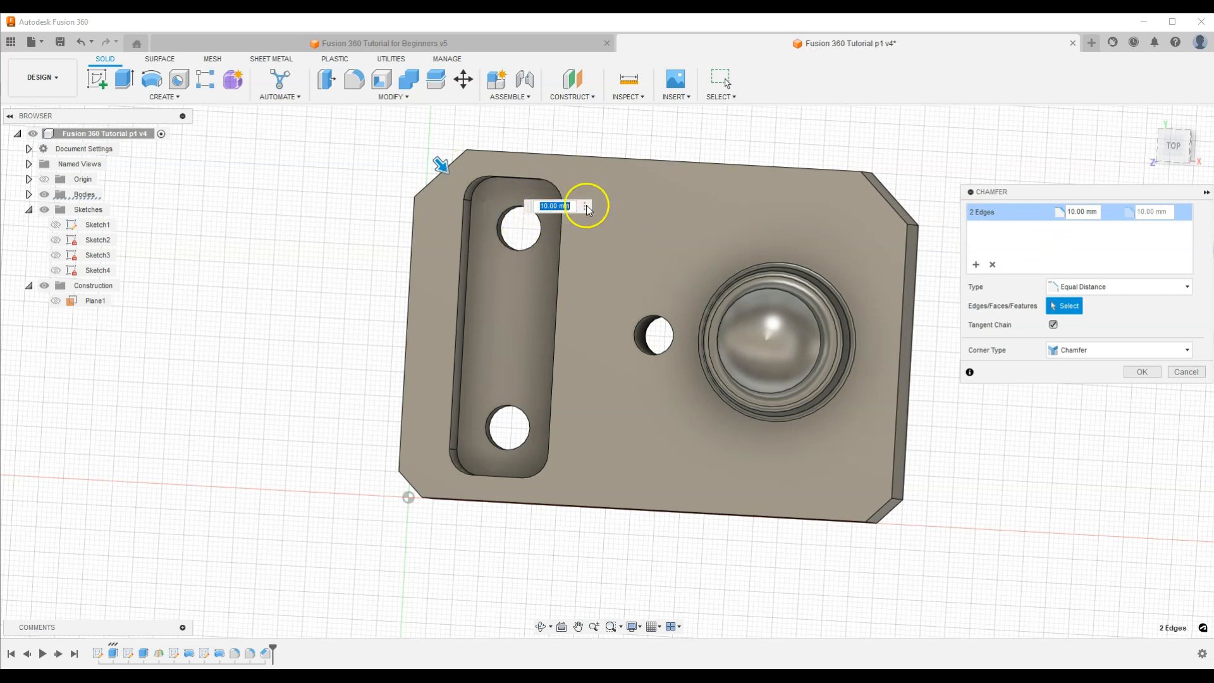
type("7")
key("Return")
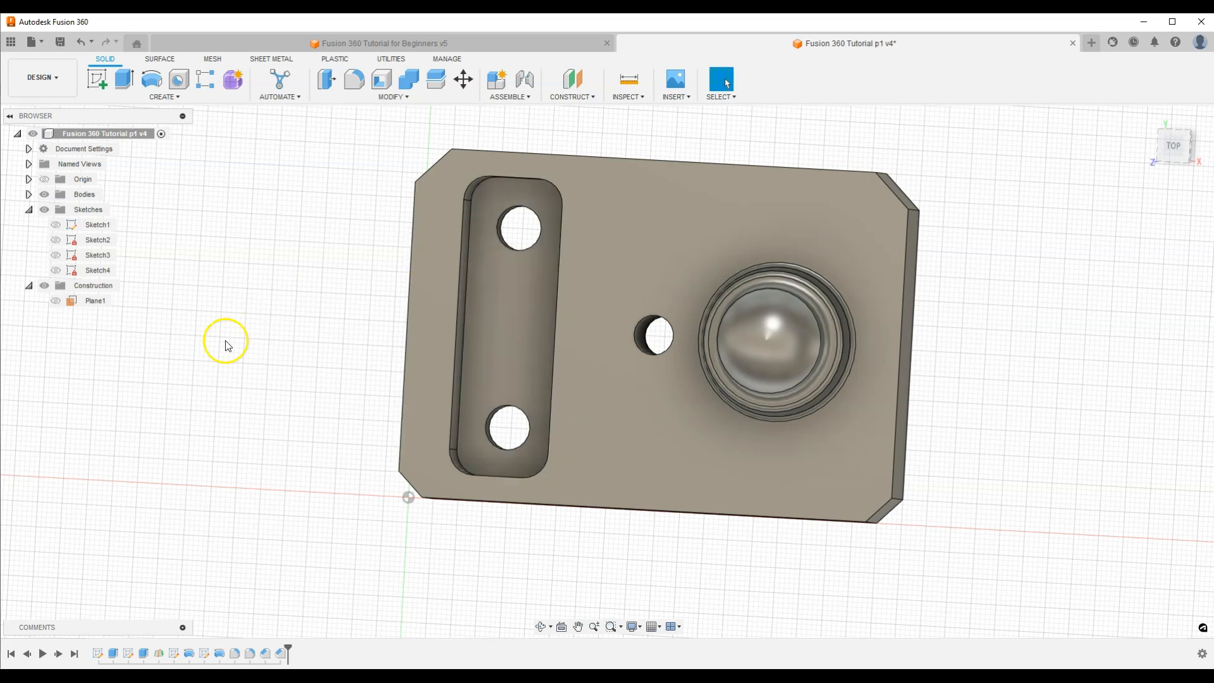
Step: Edit the pocket's cut feature Extrude2 in the design history and set its distance to -7 mm
middle_click_drag(226, 341, 414, 210, "shift")
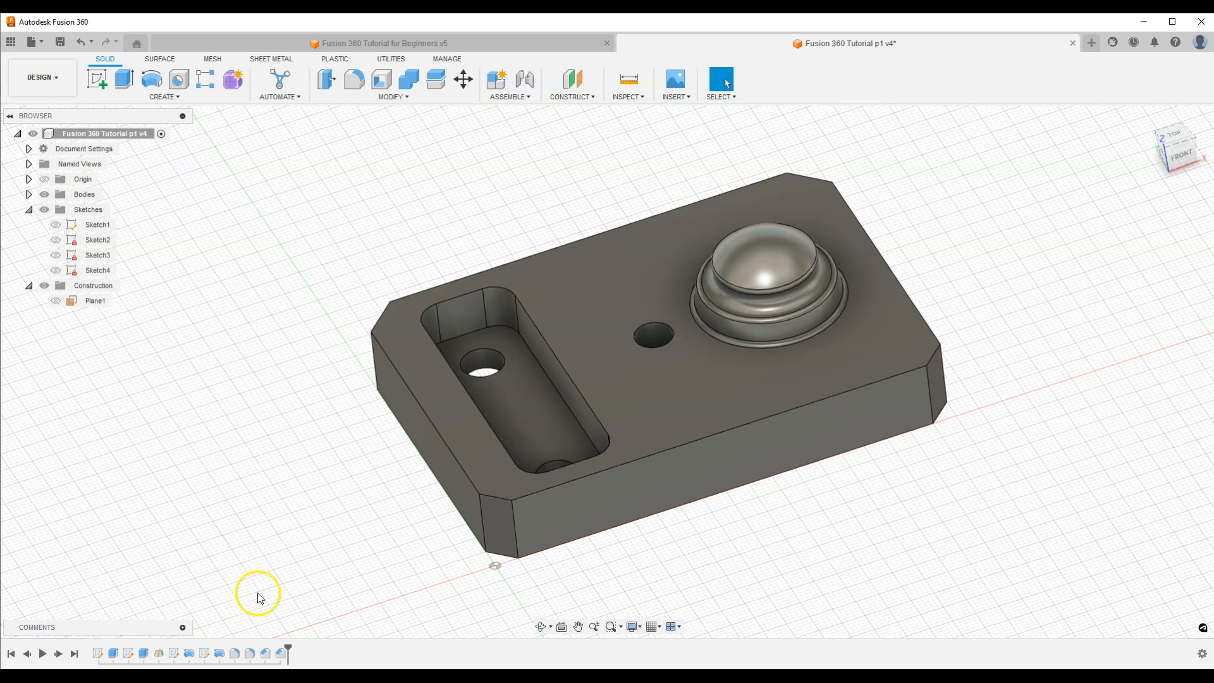
left_click(495, 342)
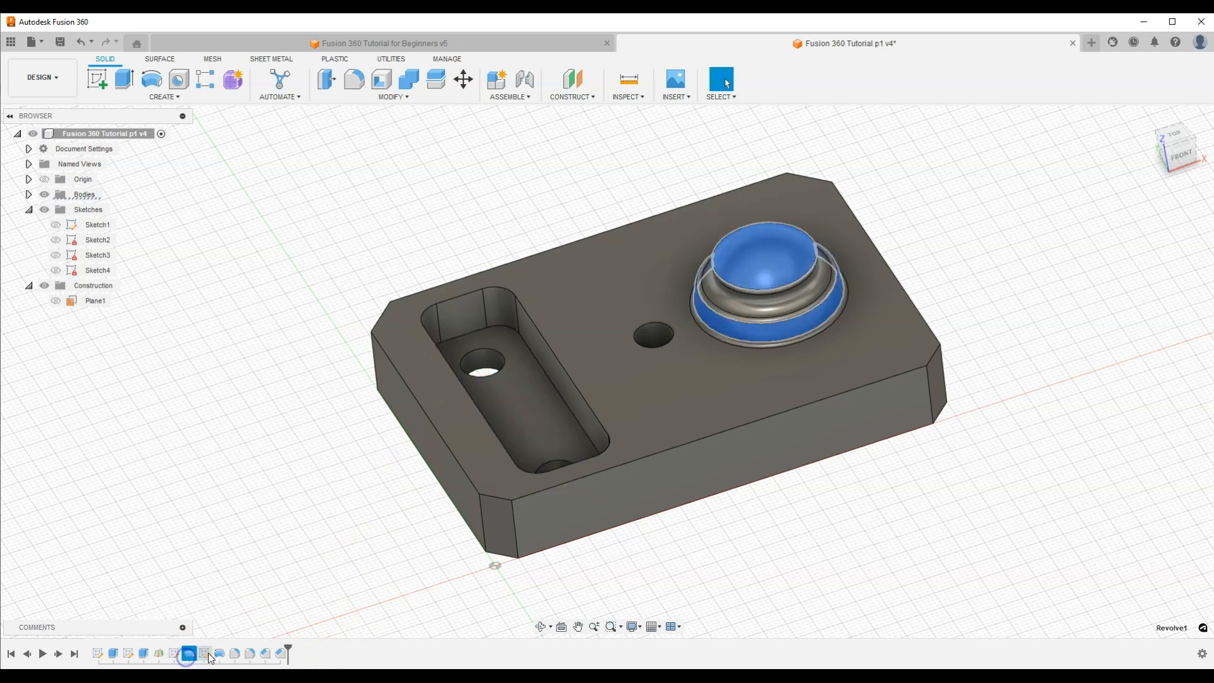
left_click(158, 653)
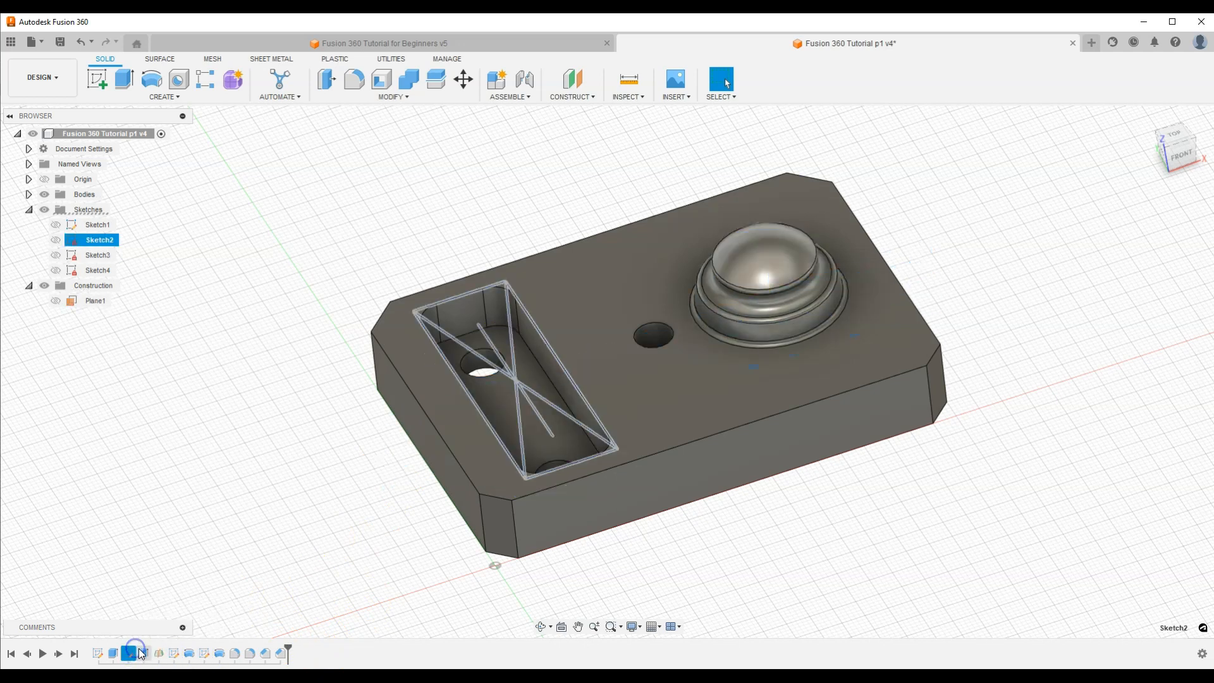
left_click(144, 655)
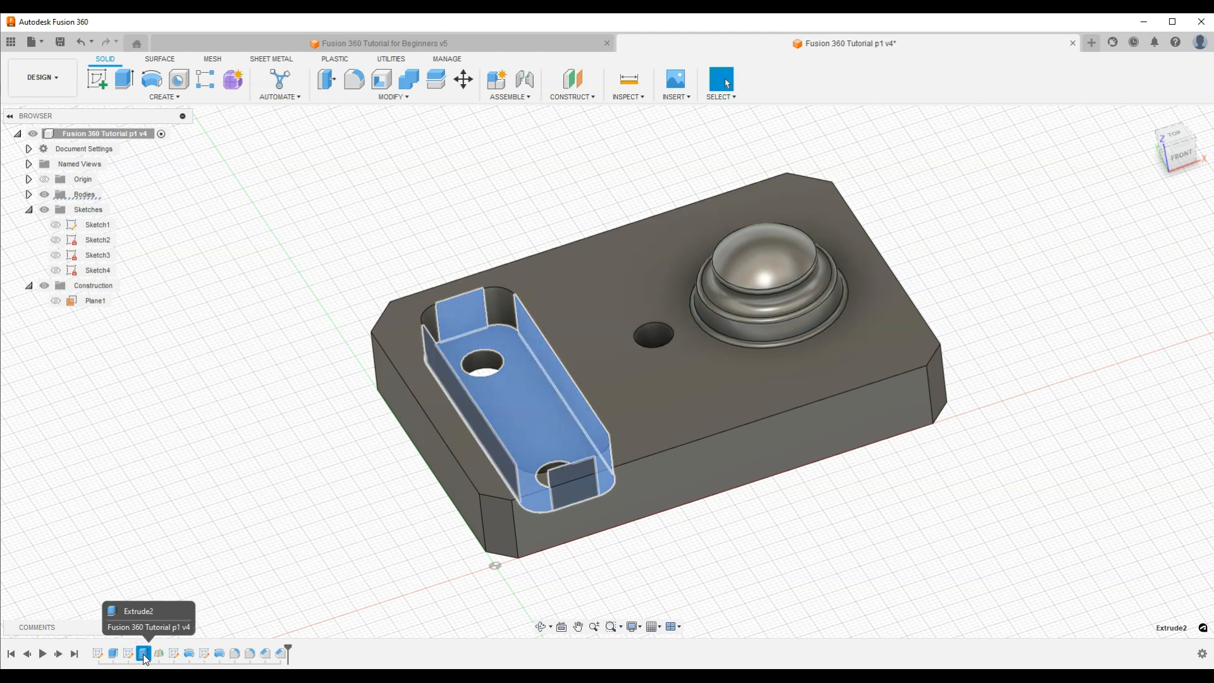
right_click(144, 658)
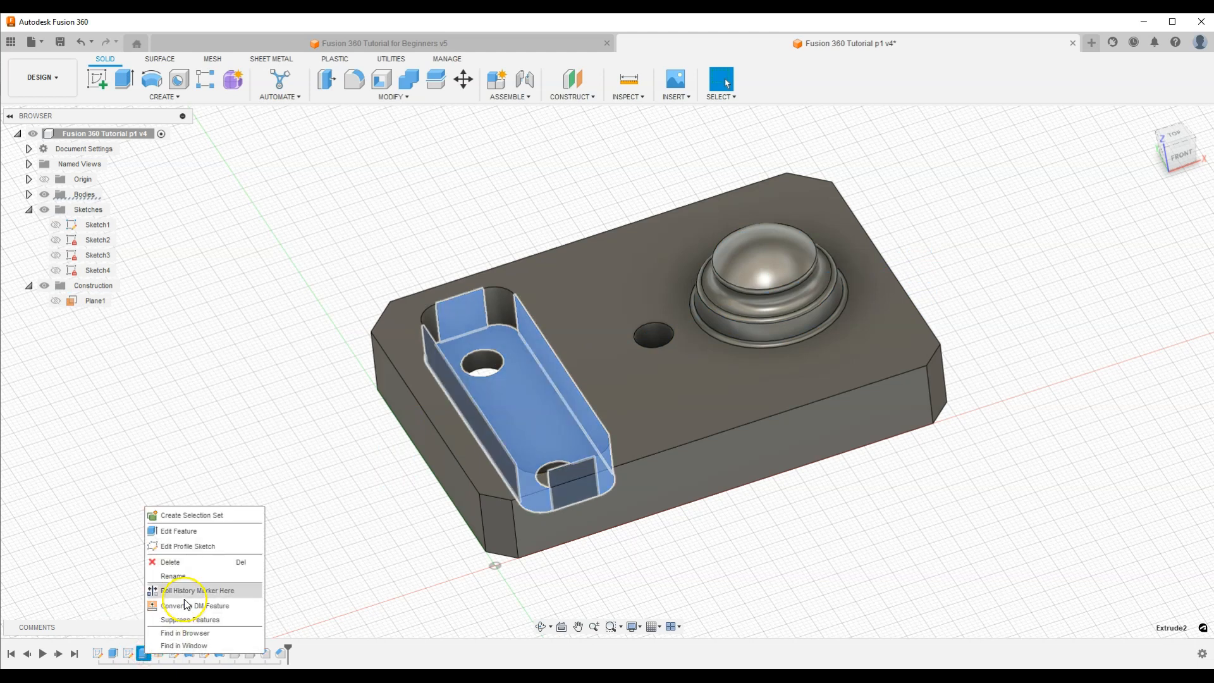
left_click(195, 536)
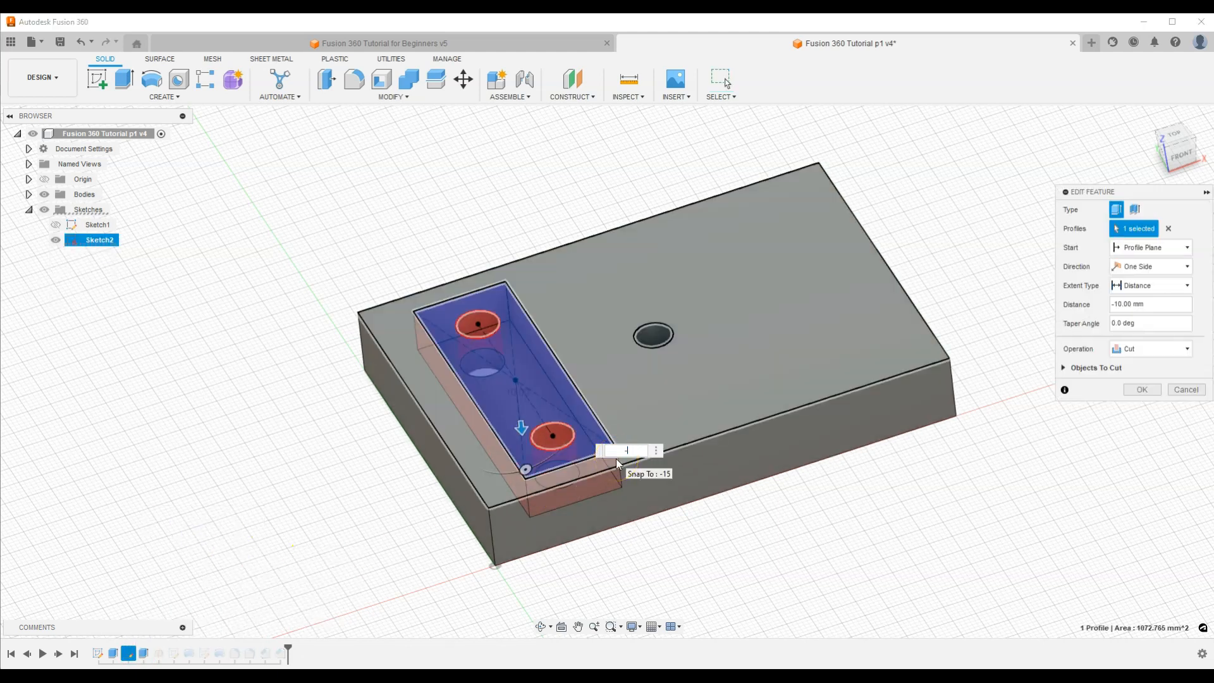
type("7")
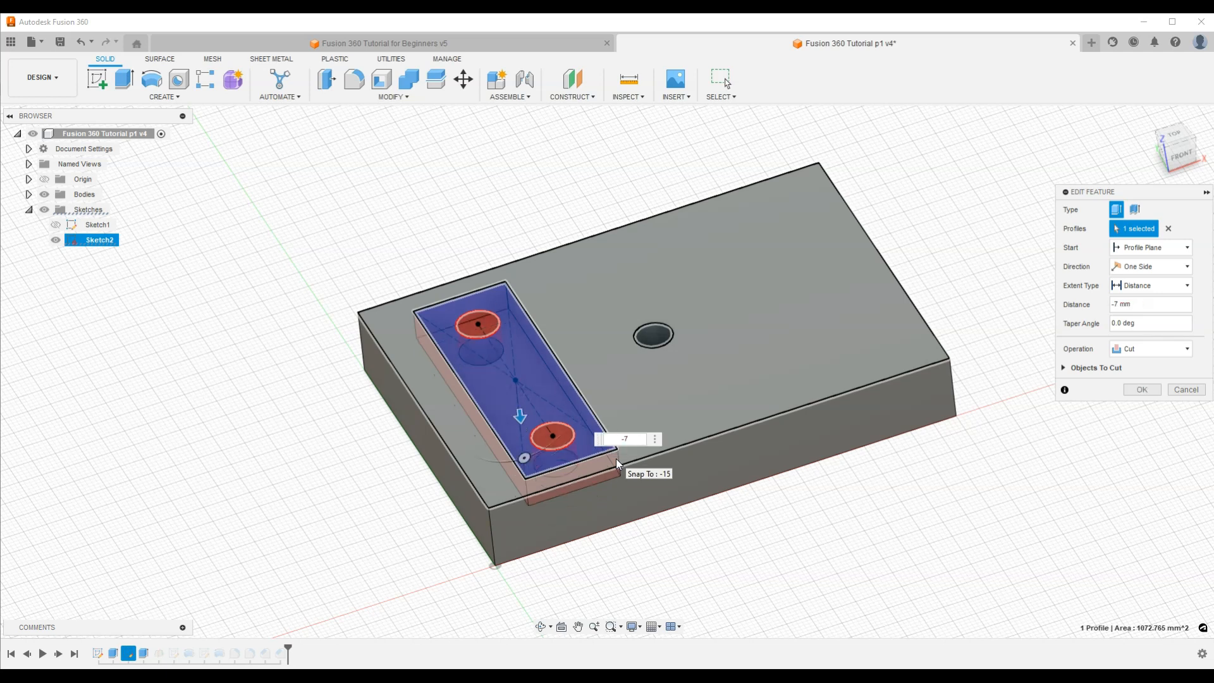
left_click(1152, 388)
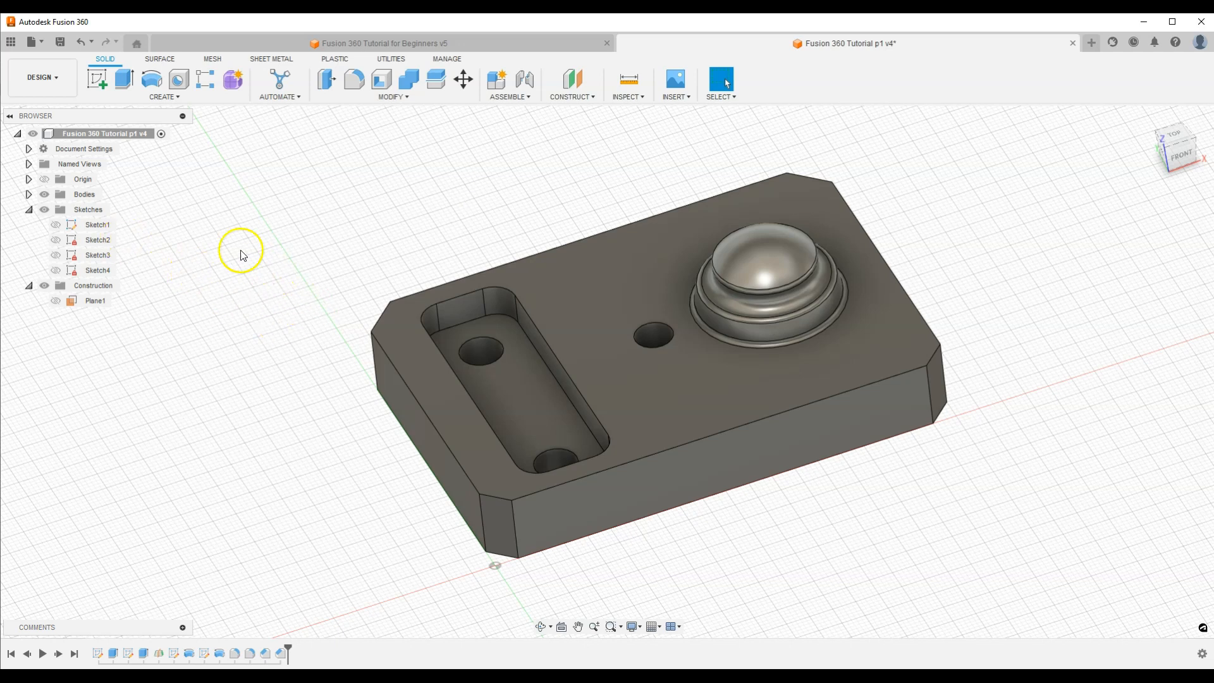
Step: Edit Sketch1 to set the base rectangle's overall length to 150 mm, and finish the sketch
left_click(99, 224)
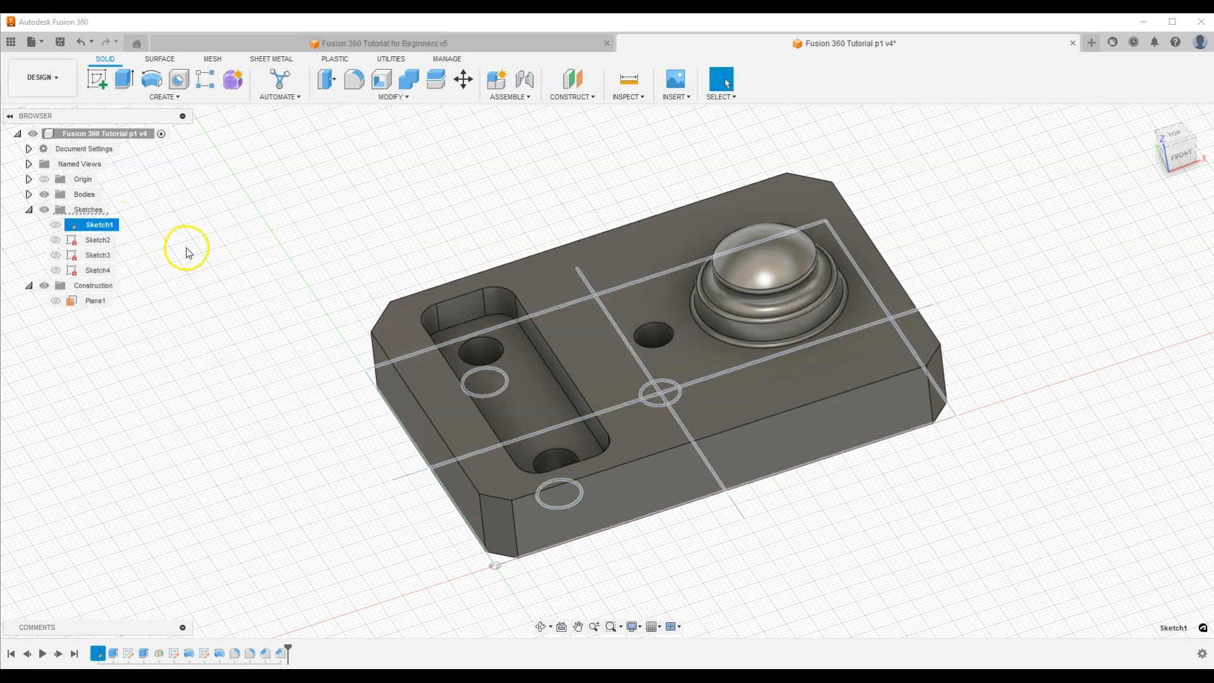
right_click(97, 226)
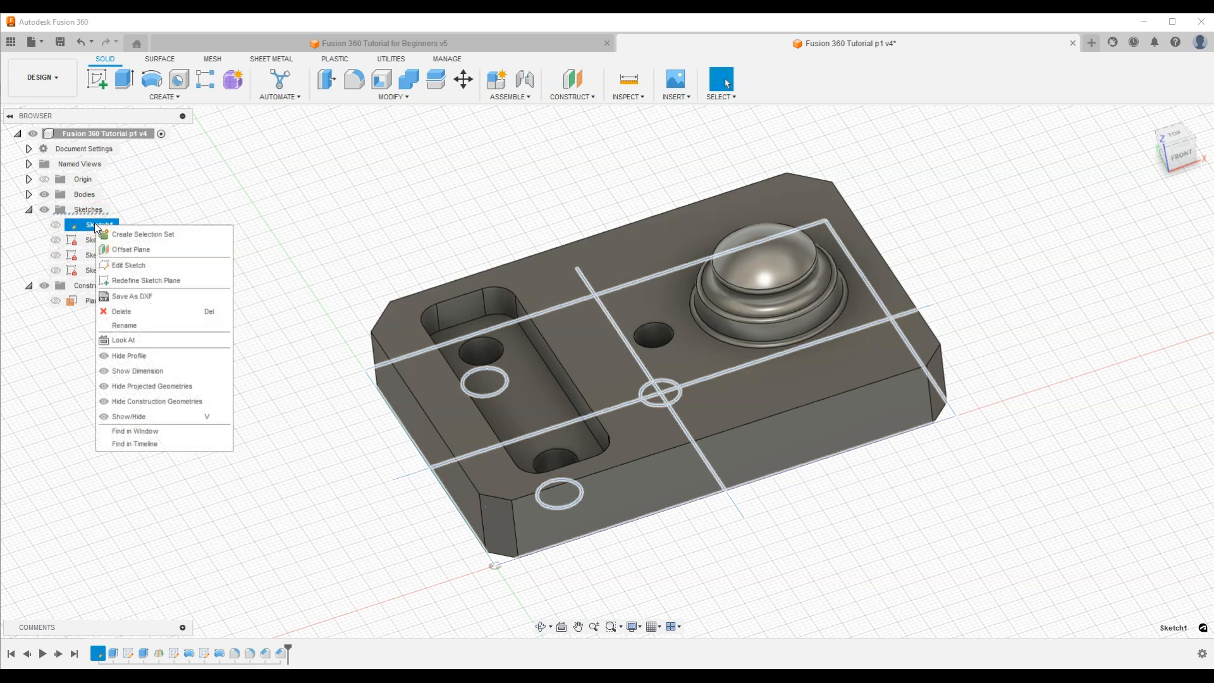
left_click(145, 269)
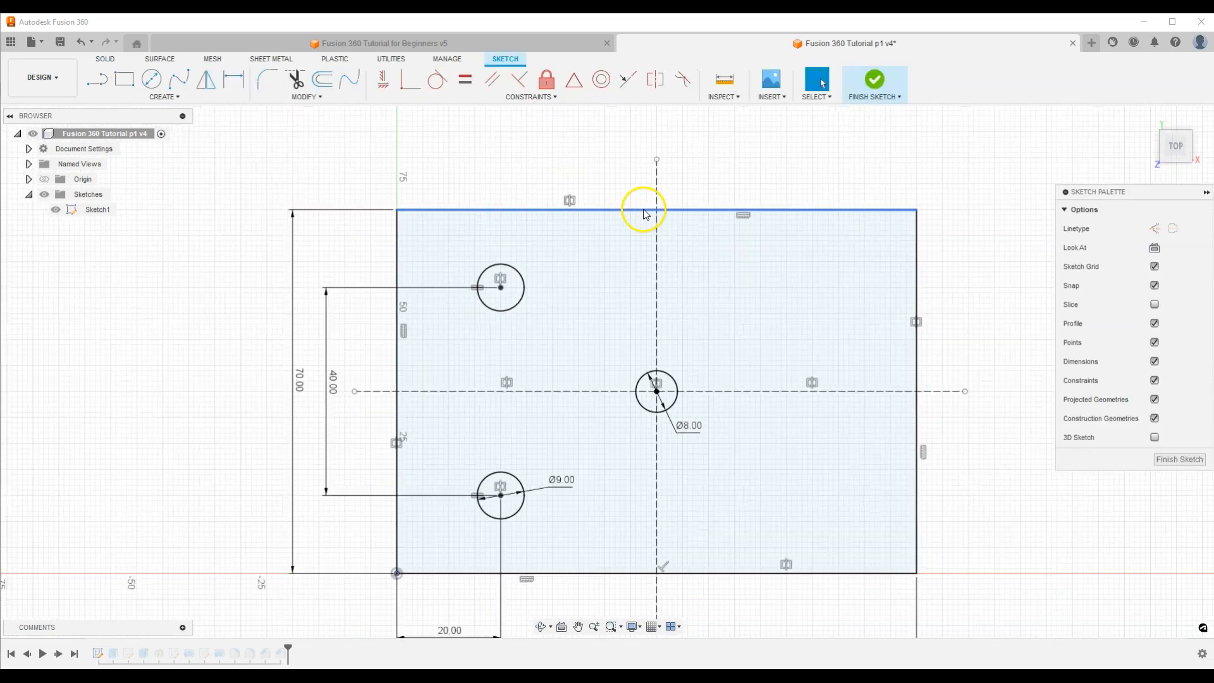
scroll(645, 214, "down", 3)
double_click(658, 525)
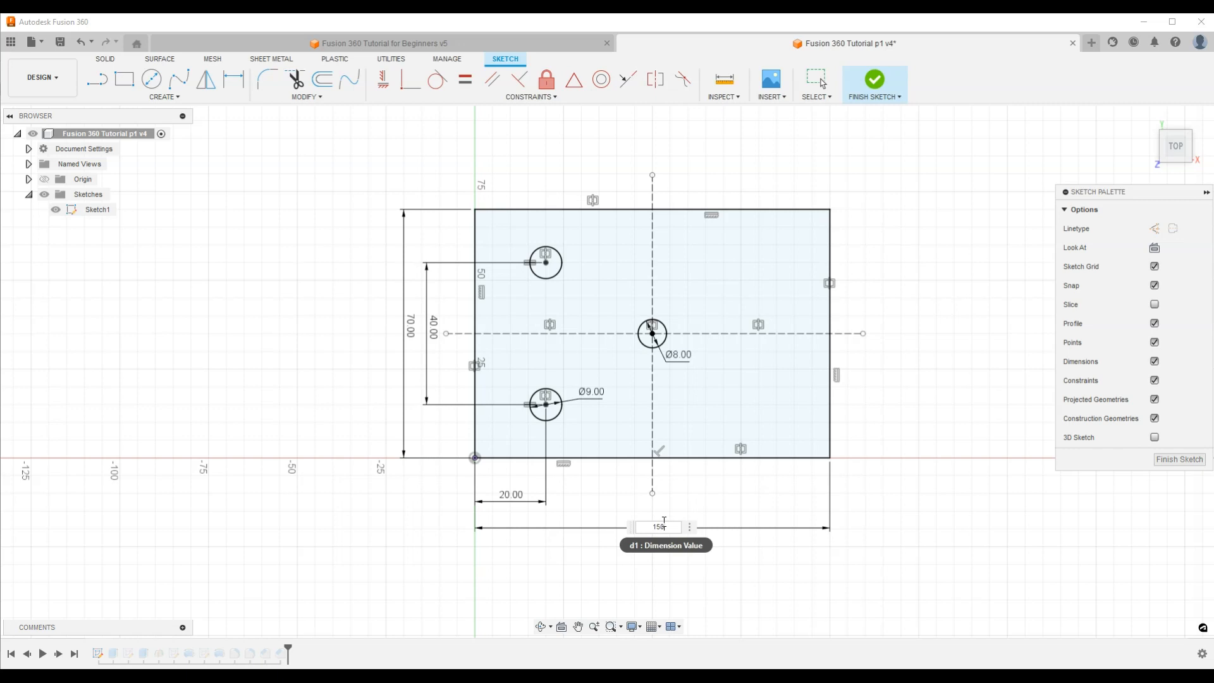
key("Return")
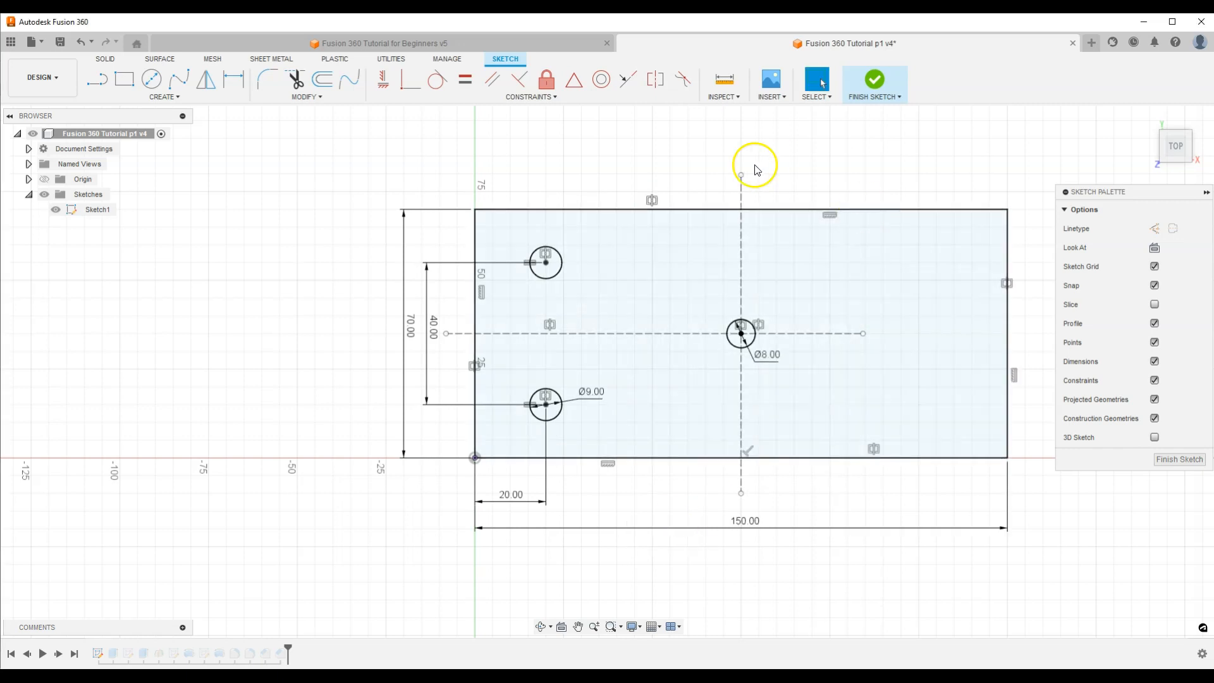
left_click(735, 365)
left_click(785, 335)
left_click(1178, 459)
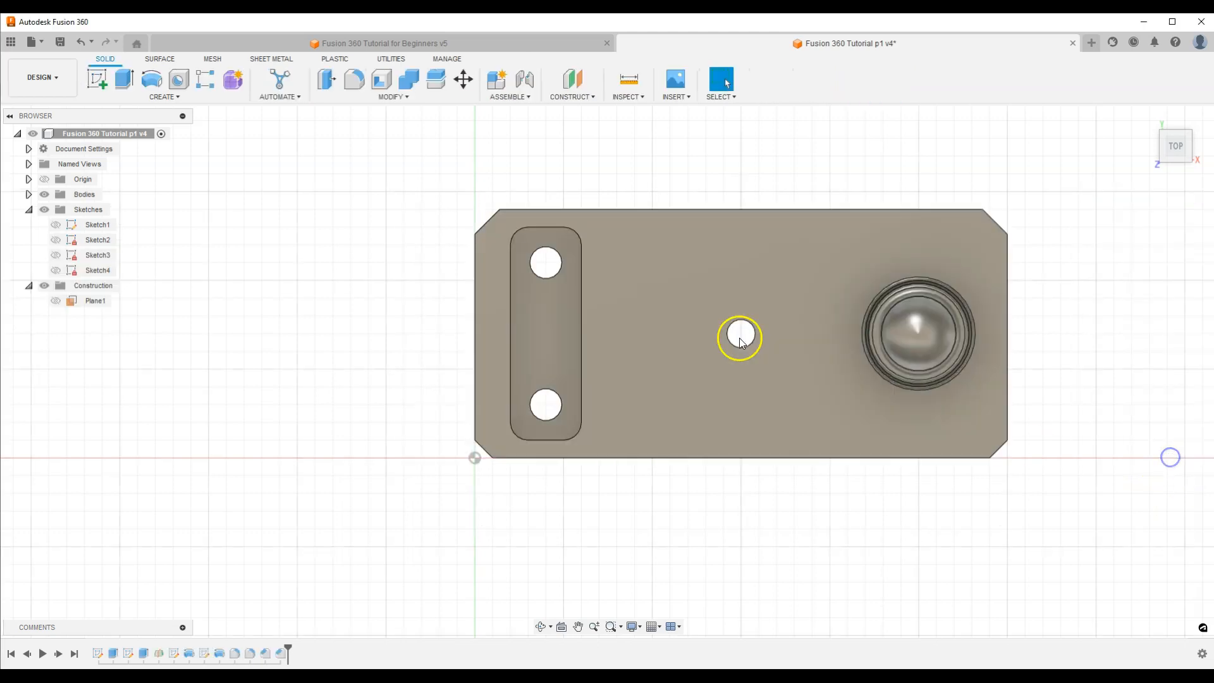
mouse_move(728, 340)
middle_mouse_down("shift")
mouse_move(727, 316)
mouse_move(727, 331)
mouse_move(756, 332)
mouse_move(749, 345)
middle_mouse_up("shift")
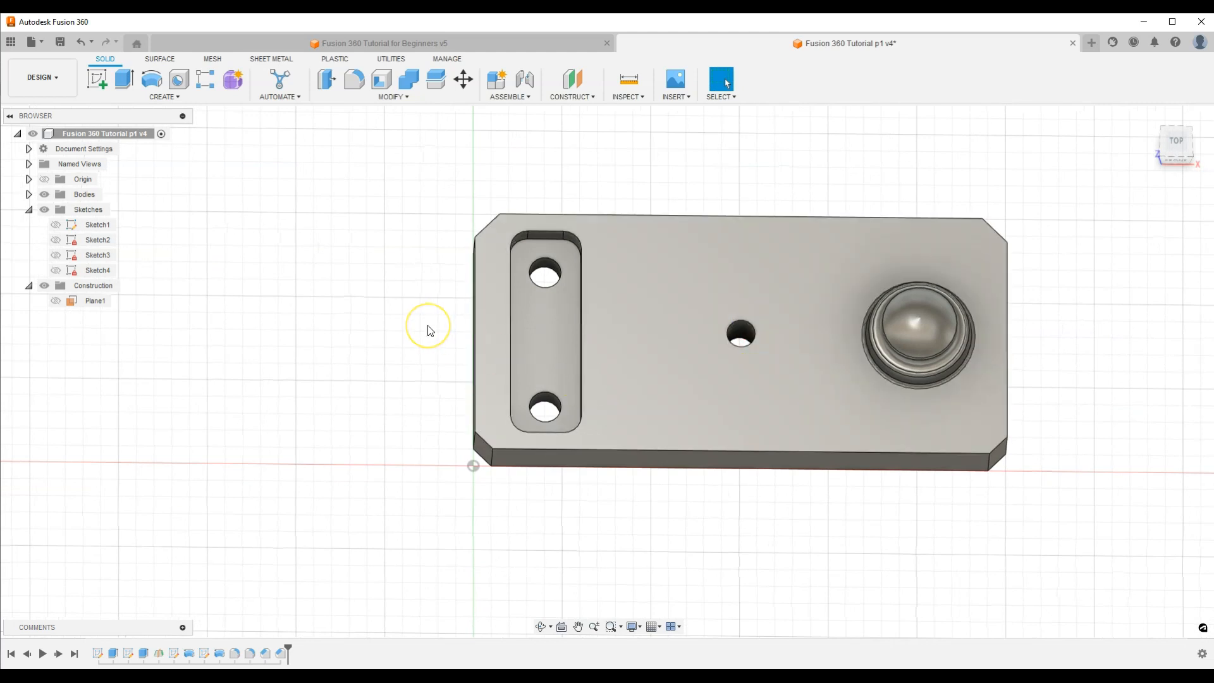
middle_click_drag(767, 492, 751, 448, "shift")
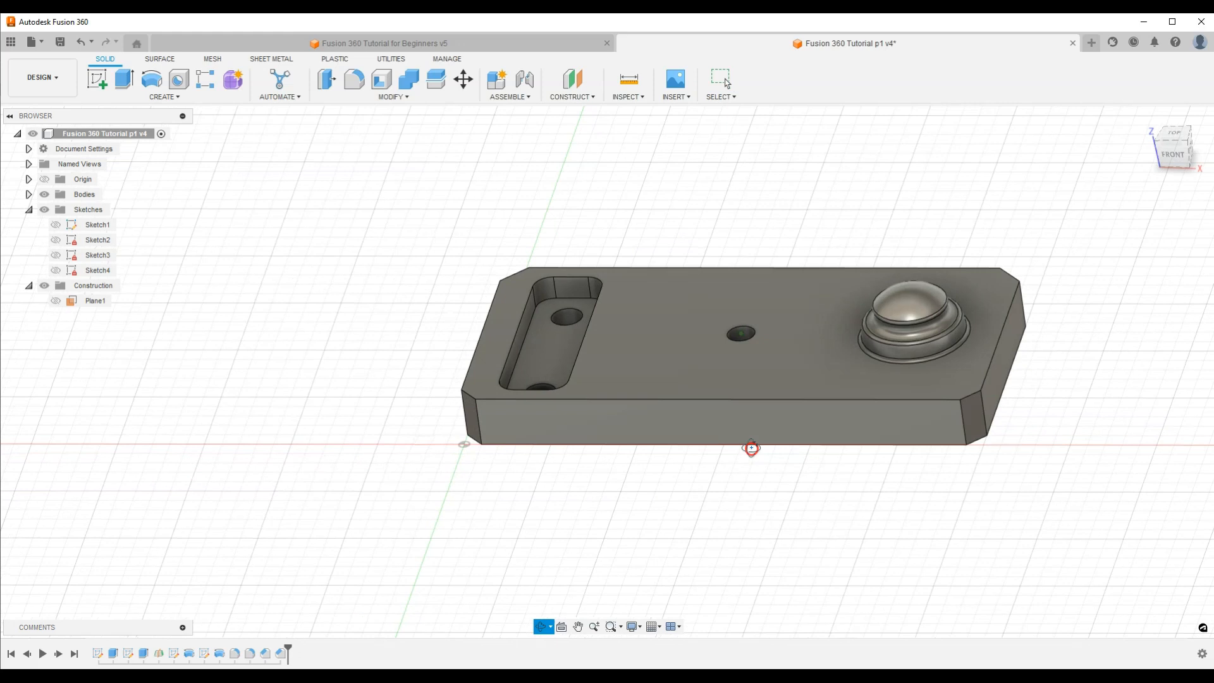